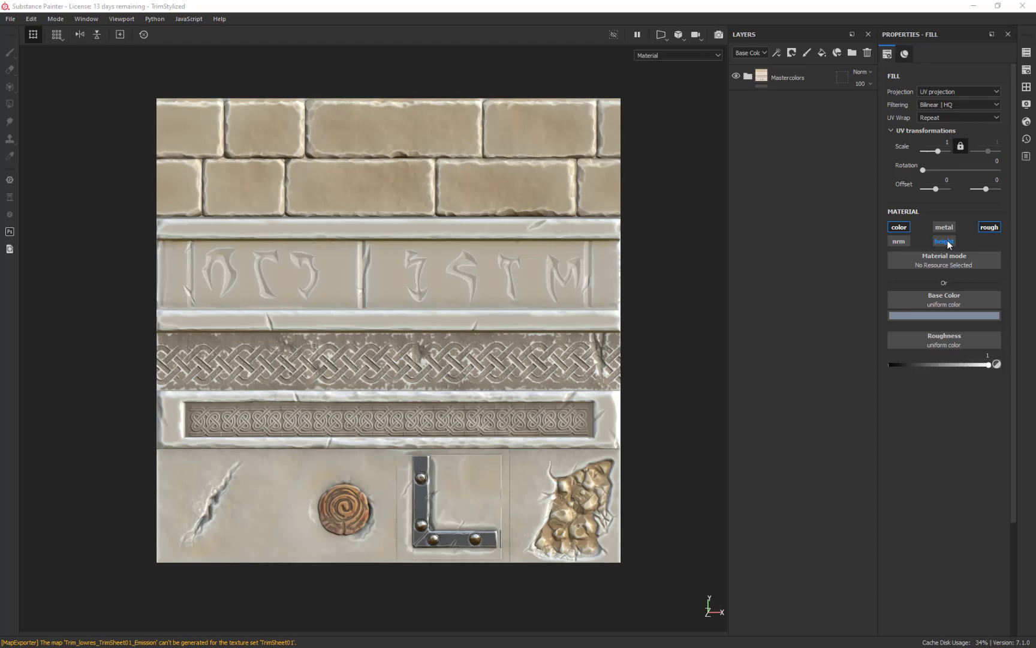
Open the texture export settings and choose Unity HD Render Pipeline (Metallic Standard) as the output template, checking the size setting
{"action": "key", "text": "ctrl+shift+e"}
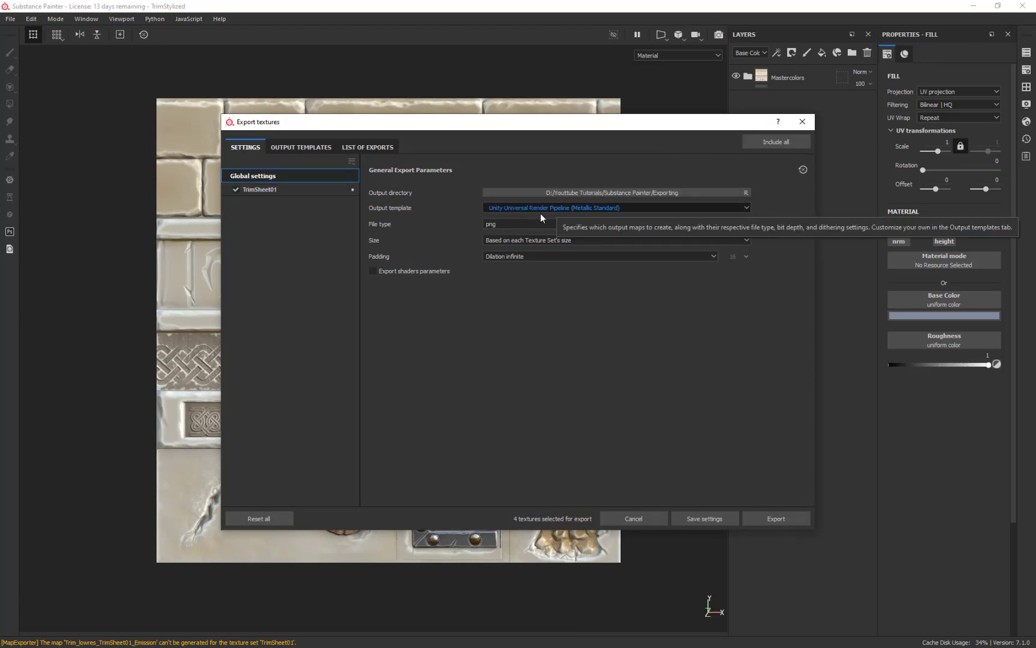
{"action": "left_click", "coordinate": [689, 207]}
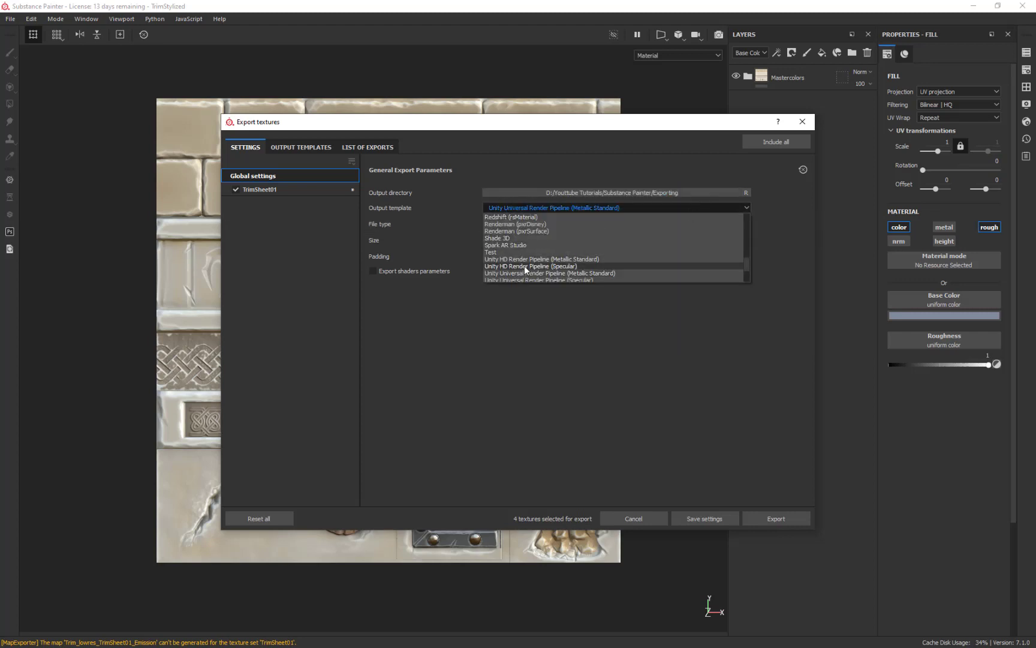
{"action": "left_click", "coordinate": [509, 261]}
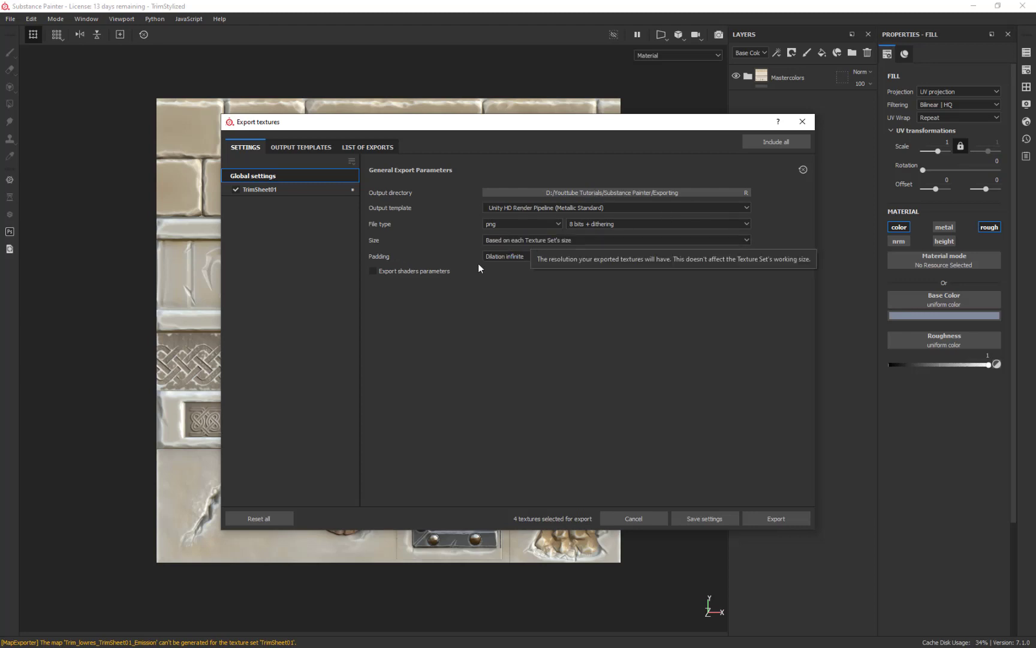
{"action": "left_click", "coordinate": [746, 238]}
{"action": "left_click", "coordinate": [746, 238]}
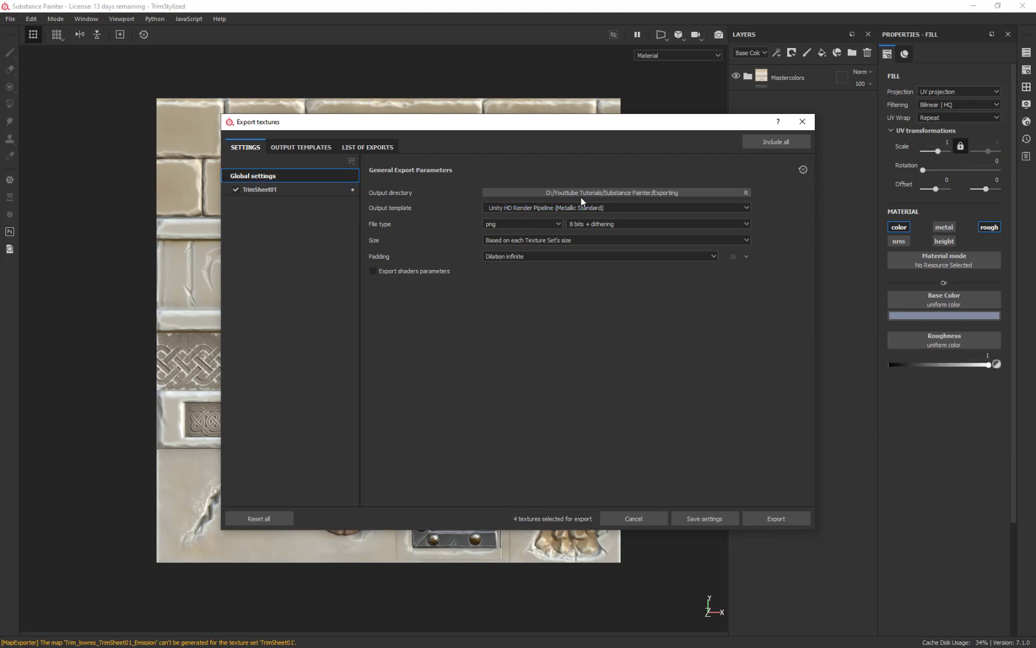
Browse the output templates, keep Unity HD Render Pipeline (Metallic Standard), and examine the output maps of the TrimSheet01 texture set
{"action": "left_click", "coordinate": [561, 206]}
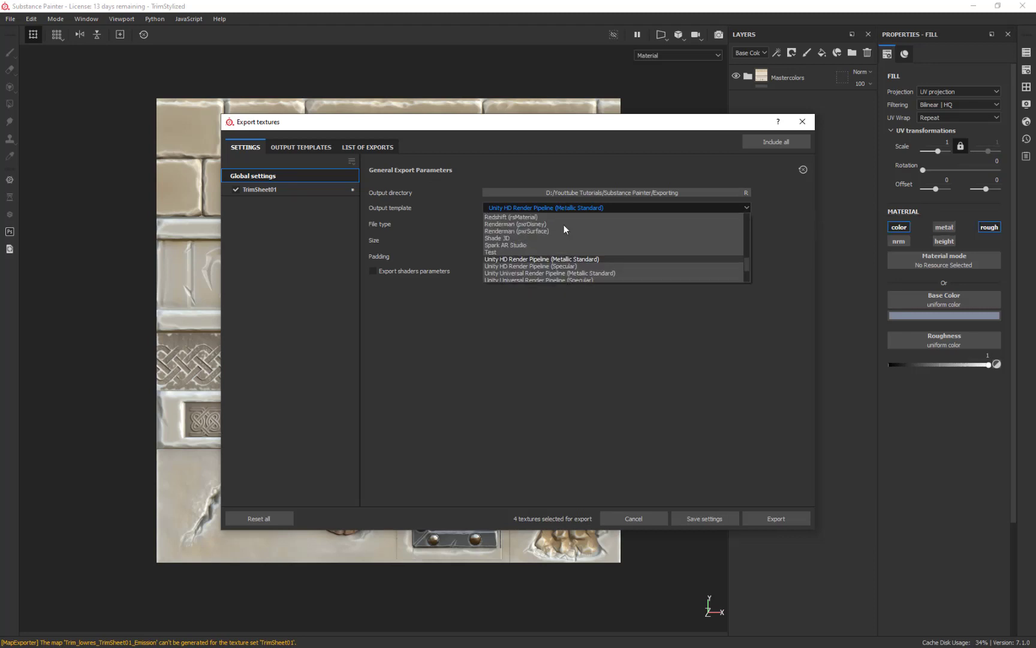
{"action": "scroll", "coordinate": [553, 257], "scroll_direction": "up", "scroll_amount": 8}
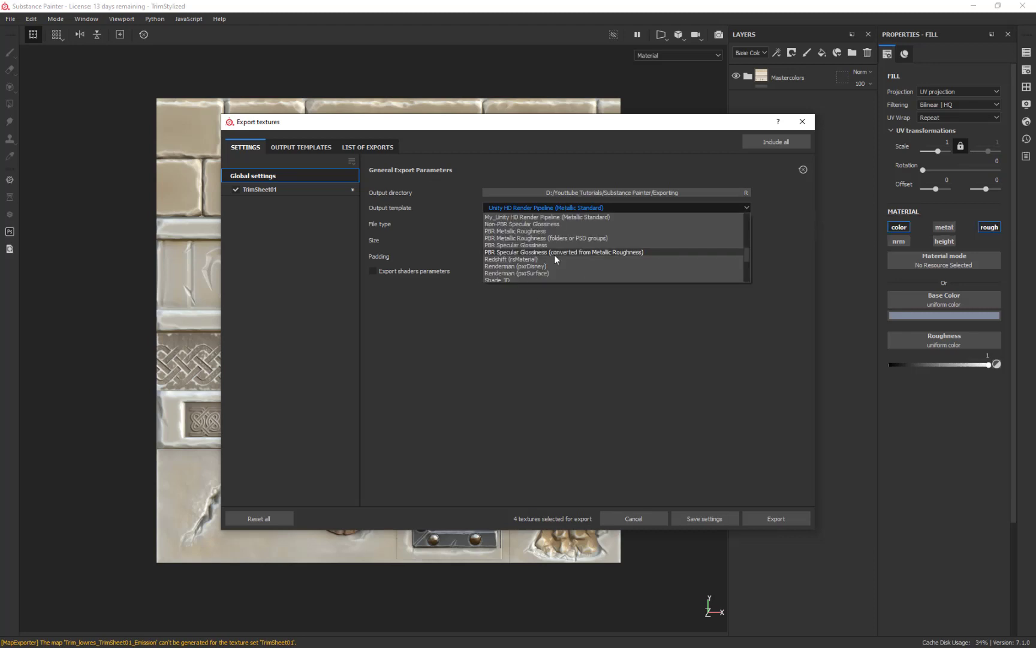
{"action": "scroll", "coordinate": [552, 249], "scroll_direction": "down", "scroll_amount": 8}
{"action": "left_click", "coordinate": [543, 217]}
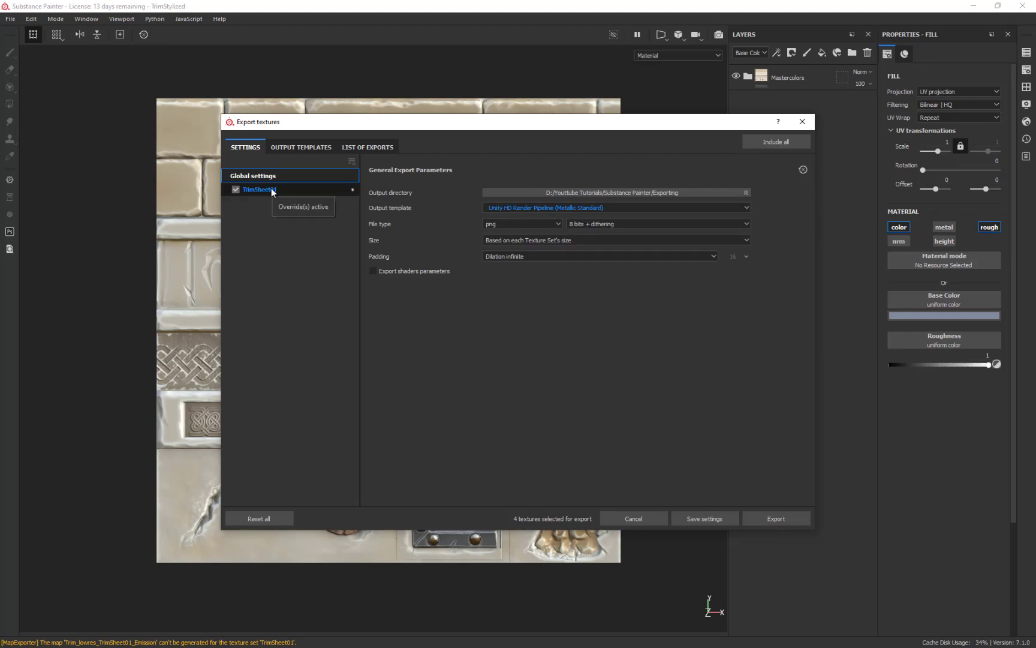
{"action": "left_click", "coordinate": [295, 190]}
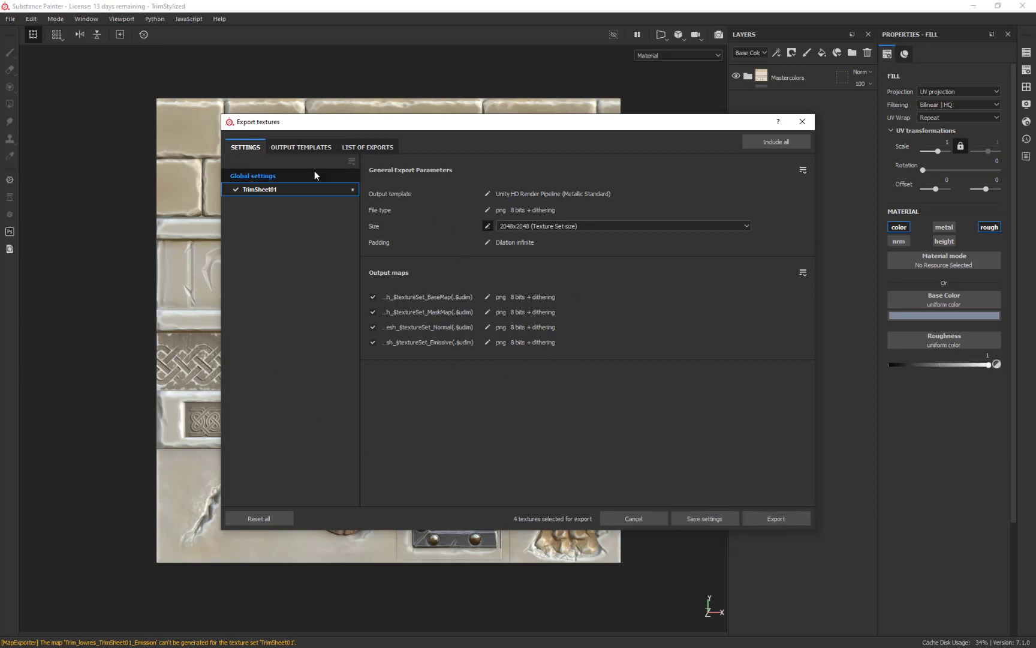
Change the global output template to Unity Universal Render Pipeline (Metallic Standard) and examine the output maps for TrimSheet01
{"action": "left_click", "coordinate": [291, 175]}
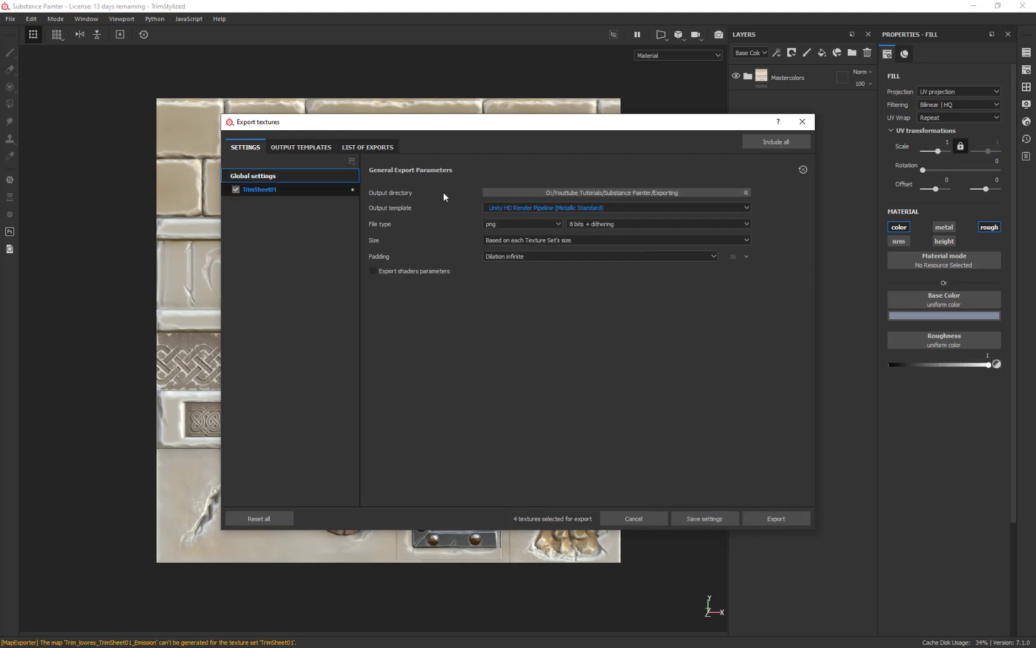
{"action": "left_click", "coordinate": [602, 206]}
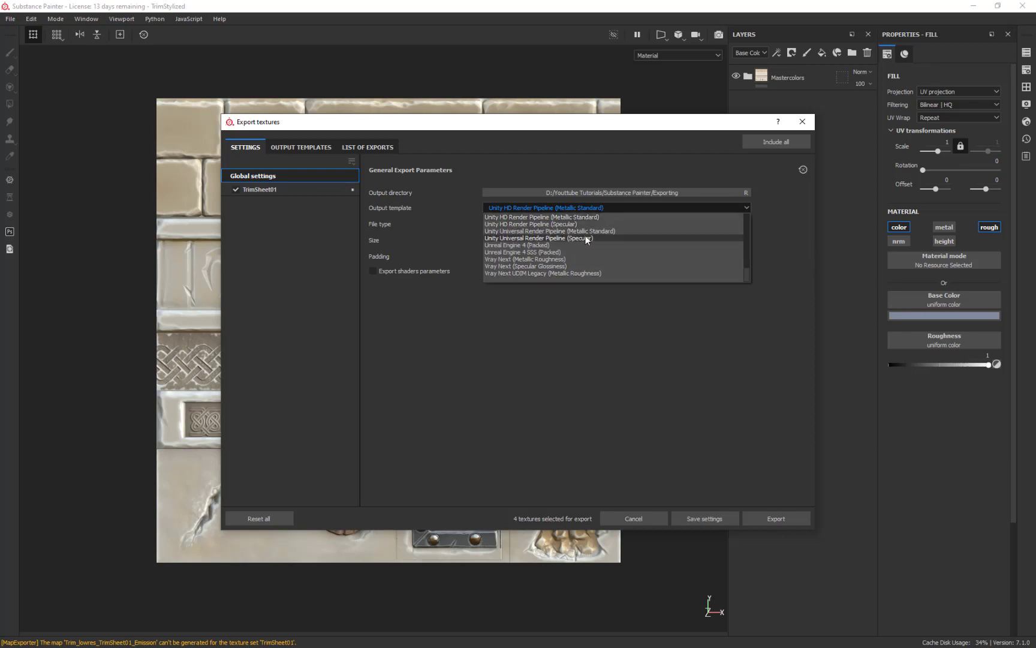
{"action": "left_click", "coordinate": [518, 230]}
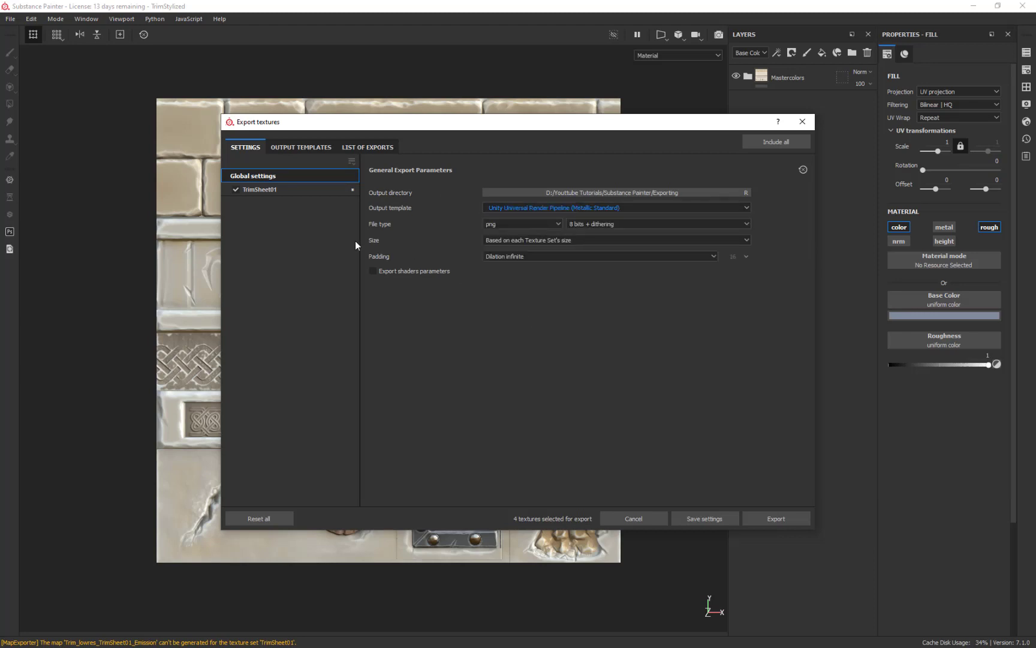
{"action": "left_click", "coordinate": [294, 189]}
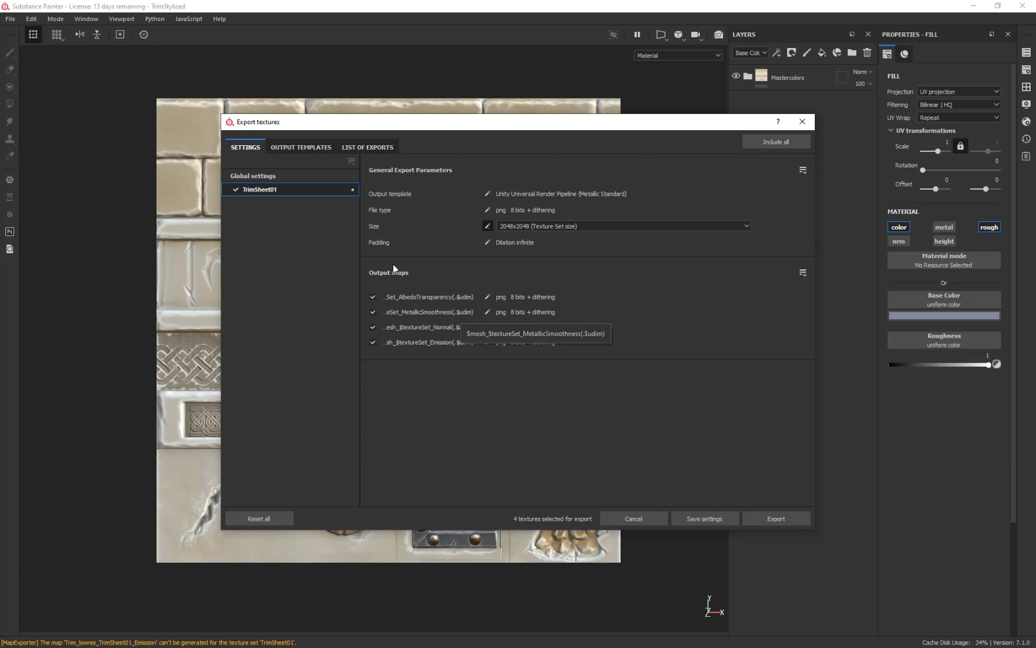
Set the global output template back to Unity HD Render Pipeline (Metallic Standard)
{"action": "left_click", "coordinate": [305, 178]}
{"action": "left_click", "coordinate": [582, 209]}
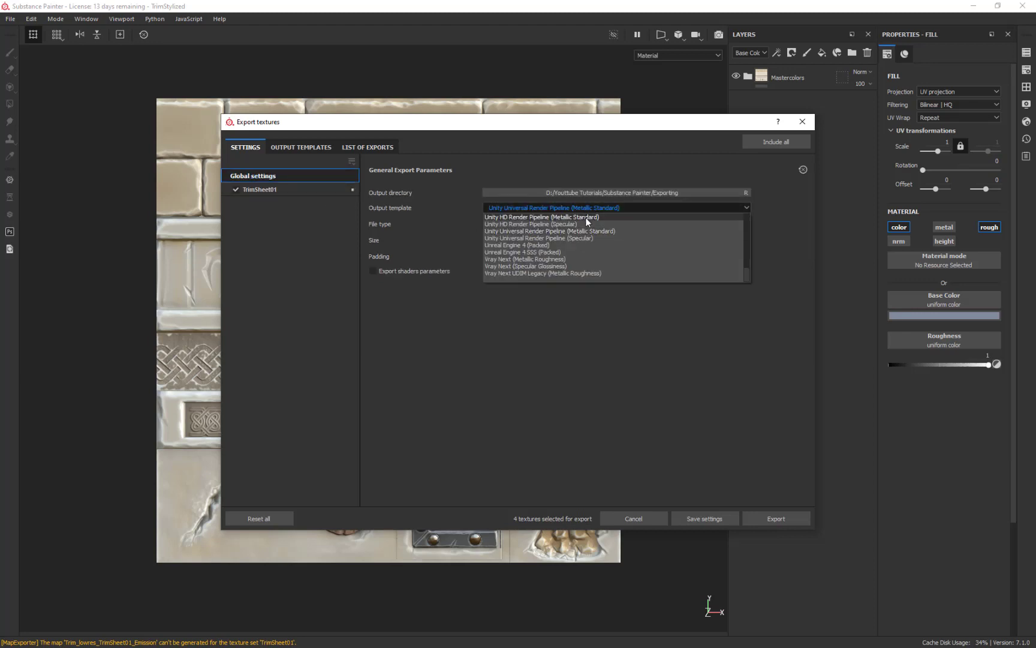
{"action": "left_click", "coordinate": [585, 217]}
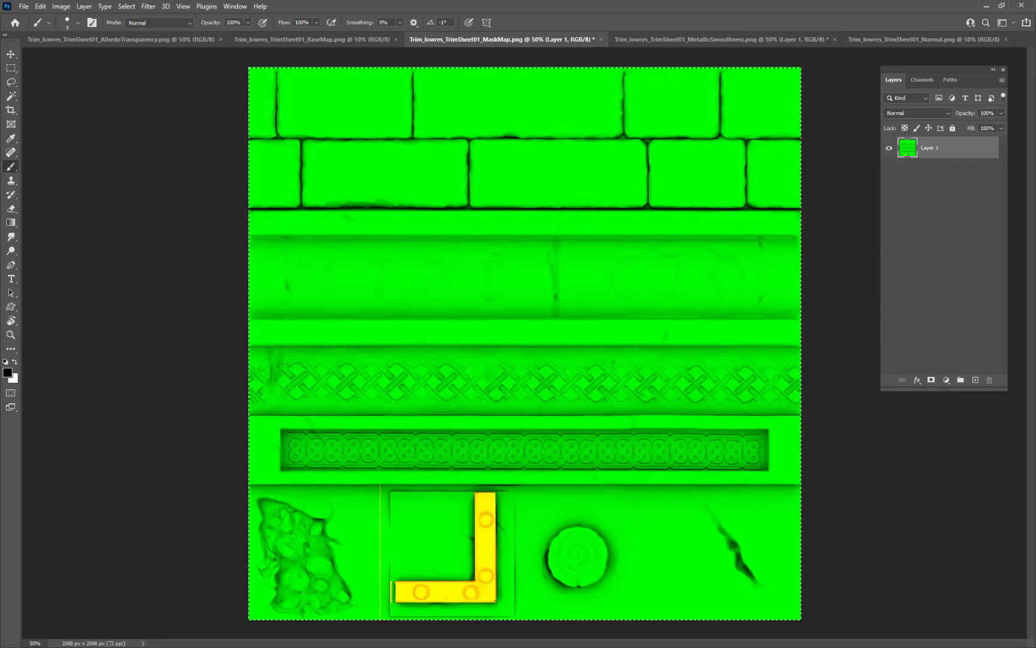
Bring up the Unity documentation over Photoshop and highlight the Smoothness entry in the mask map channel table
{"action": "key", "text": "ctrl+d"}
{"action": "left_click_drag", "start_coordinate": [1035, 165], "coordinate": [483, 67]}
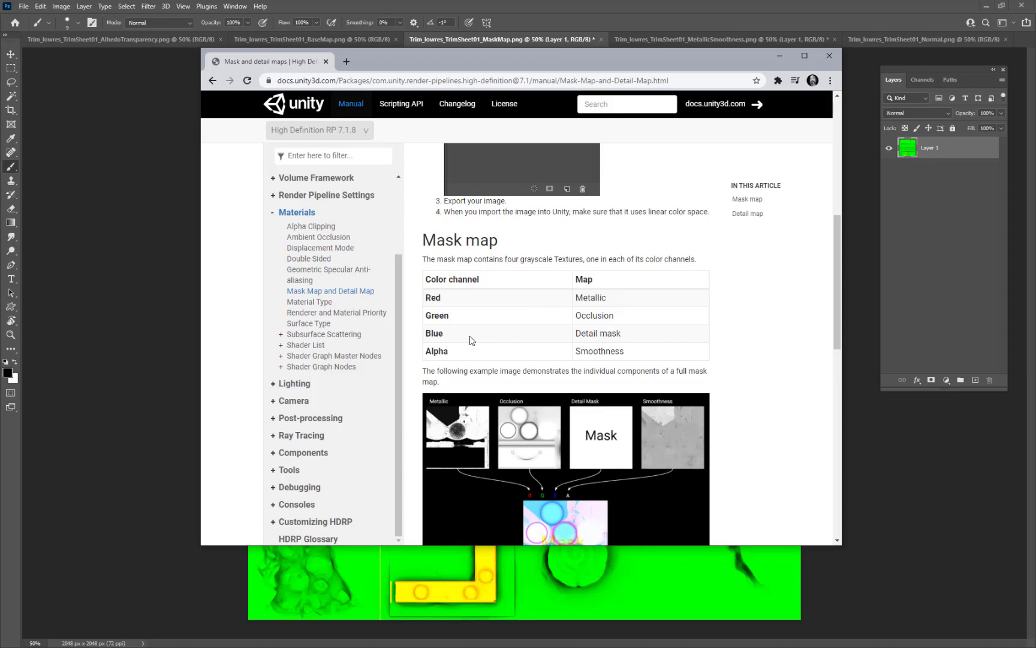
{"action": "double_click", "coordinate": [611, 350]}
Return to Substance Painter, close the export settings without exporting, and add a fill layer above the collapsed Mastercolors folder
{"action": "key", "text": "alt+Tab"}
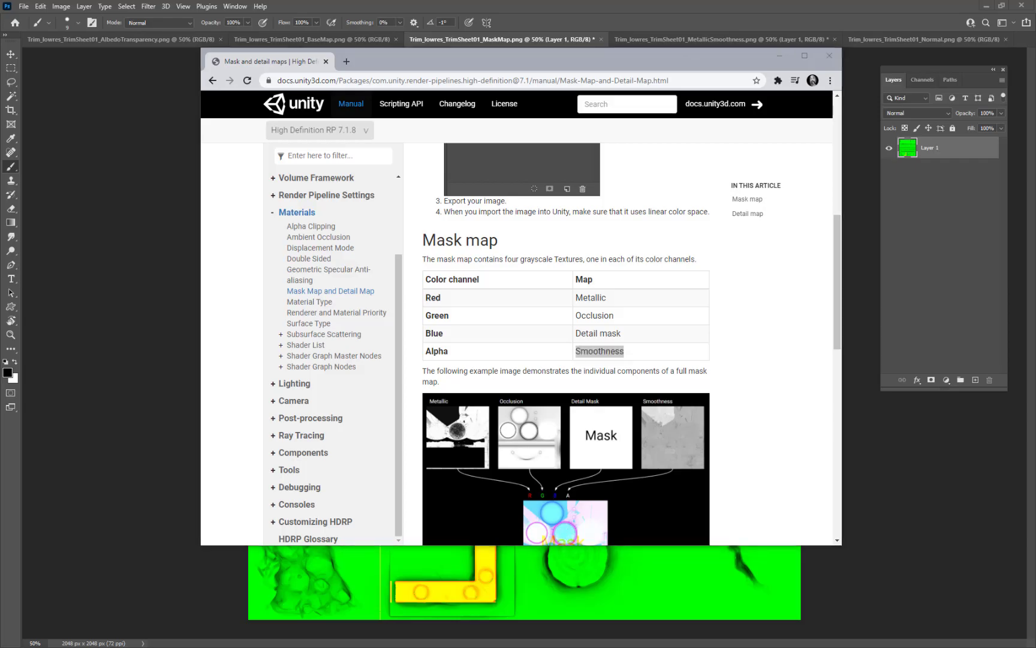
{"action": "left_click", "coordinate": [803, 122]}
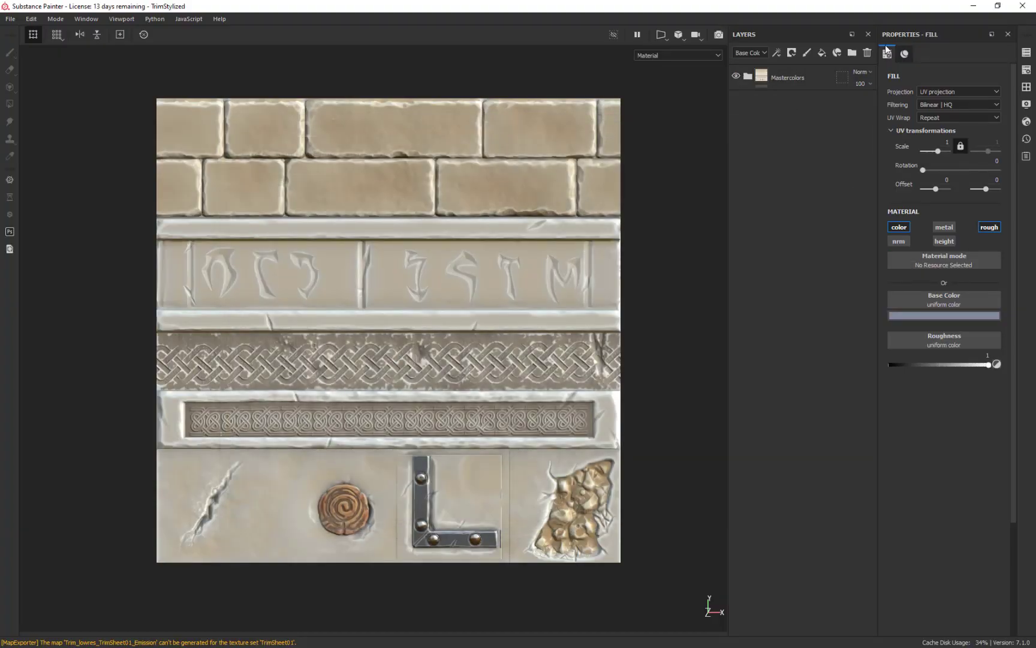
{"action": "left_click_drag", "start_coordinate": [785, 128], "coordinate": [779, 69]}
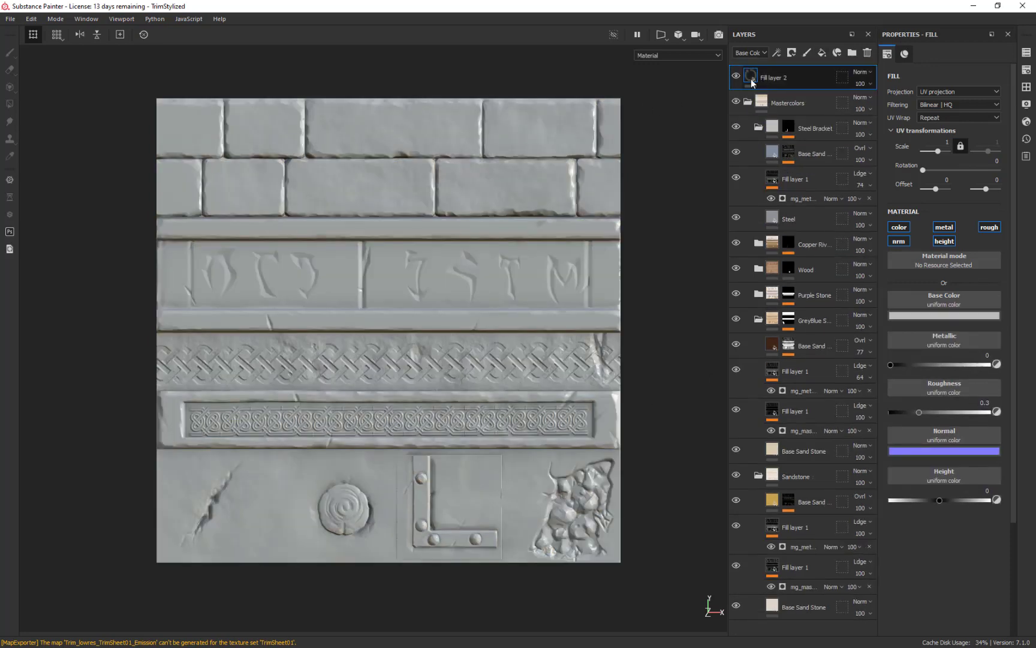
{"action": "left_click", "coordinate": [747, 100]}
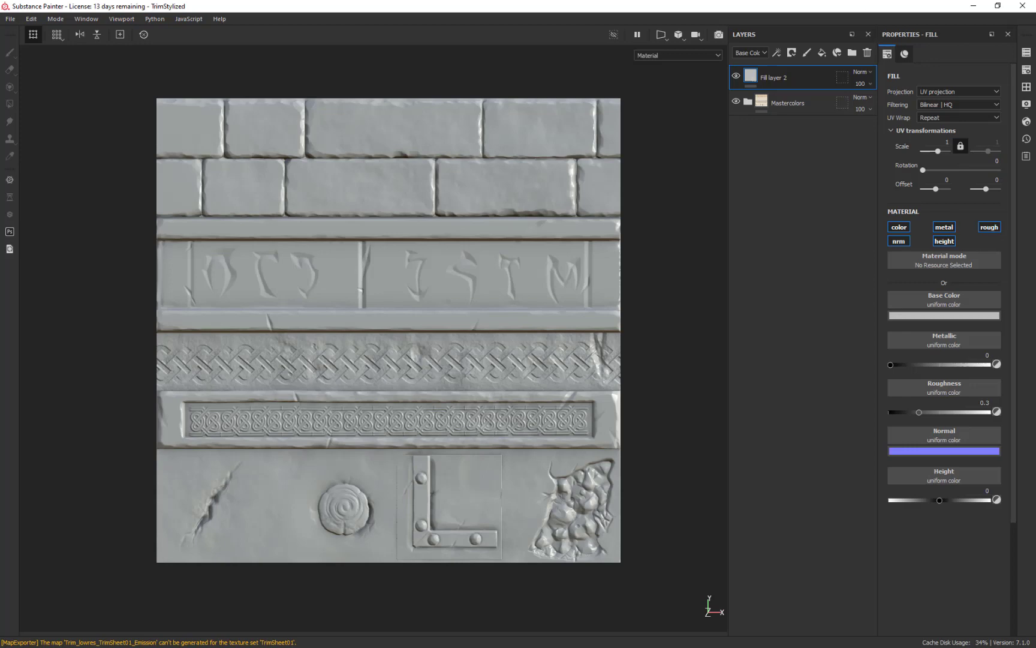
Switch to Photoshop and compare the mask map's red channel with the mask map channel table in the Unity documentation
{"action": "key", "text": "alt+Tab"}
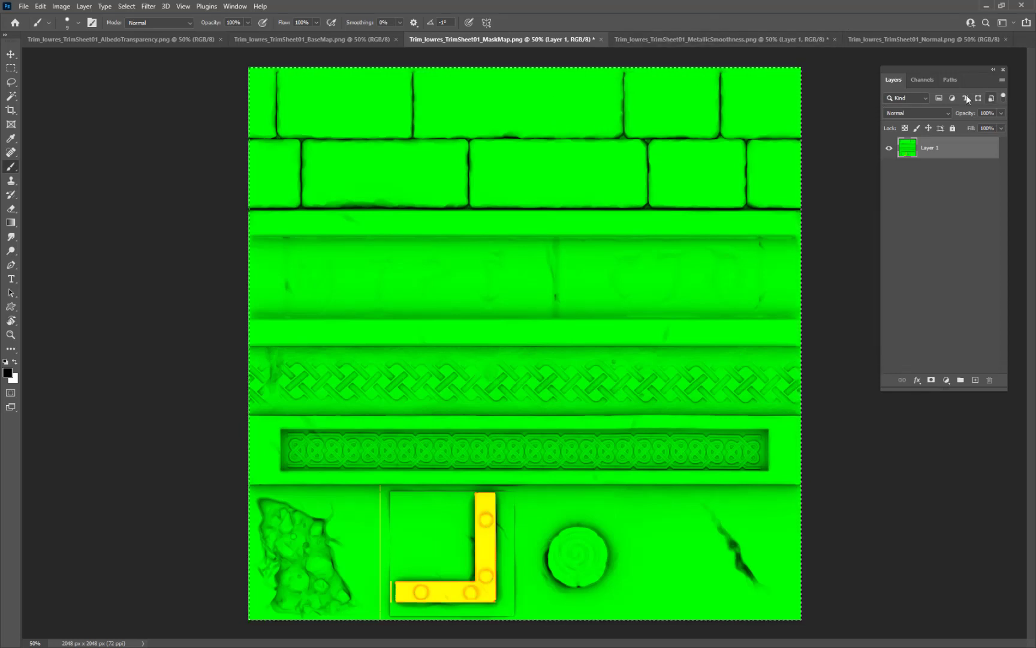
{"action": "left_click", "coordinate": [922, 79]}
{"action": "left_click", "coordinate": [925, 122]}
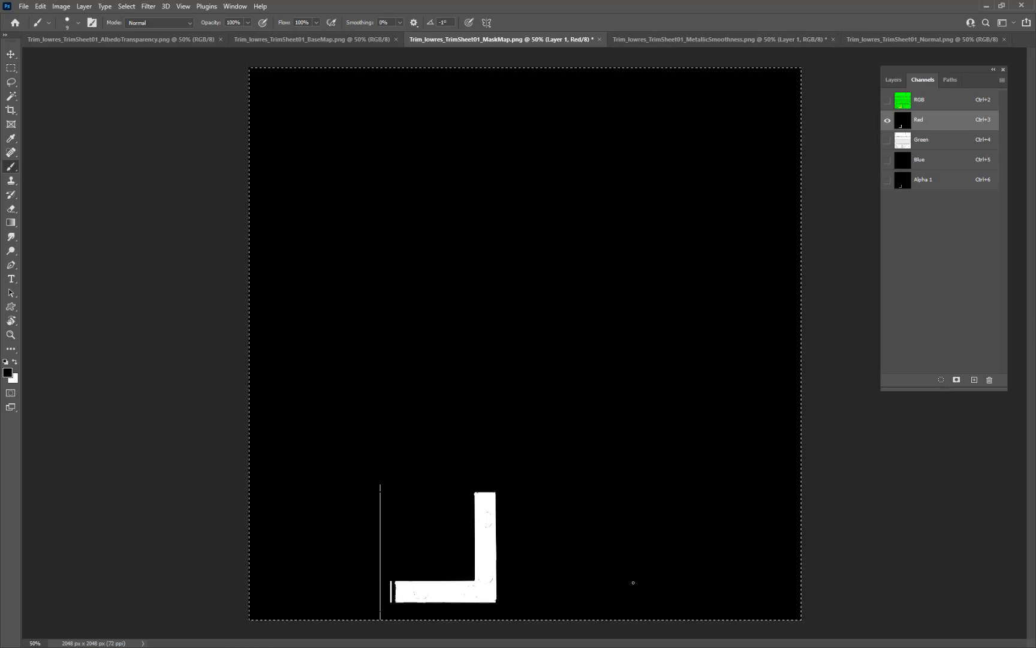
{"action": "key", "text": "ctrl+d"}
{"action": "key", "text": "alt+Tab"}
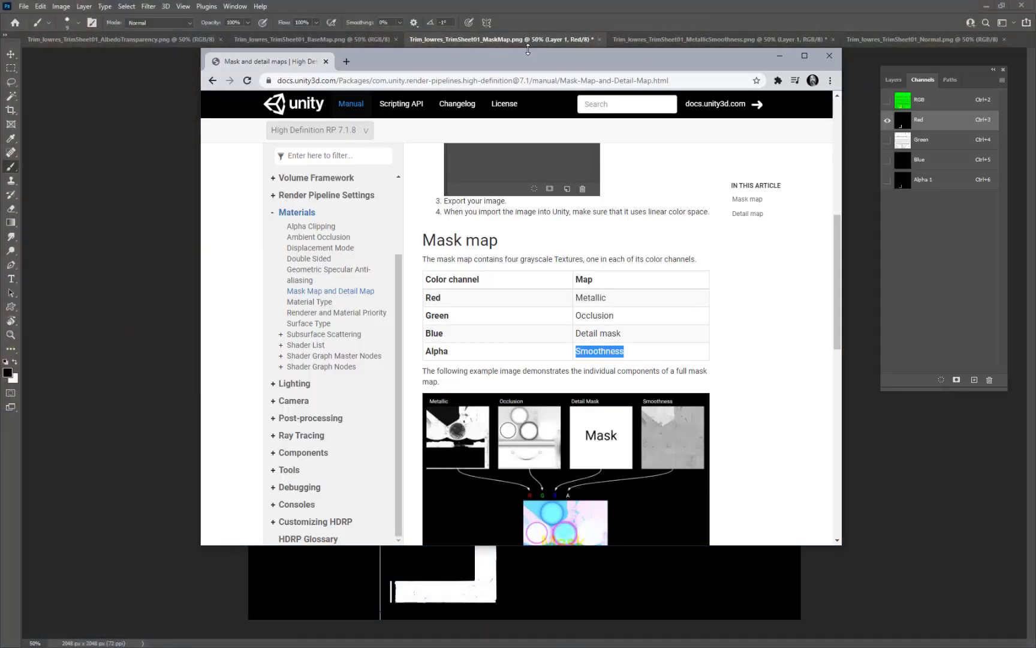
{"action": "left_click_drag", "start_coordinate": [519, 69], "coordinate": [378, 29]}
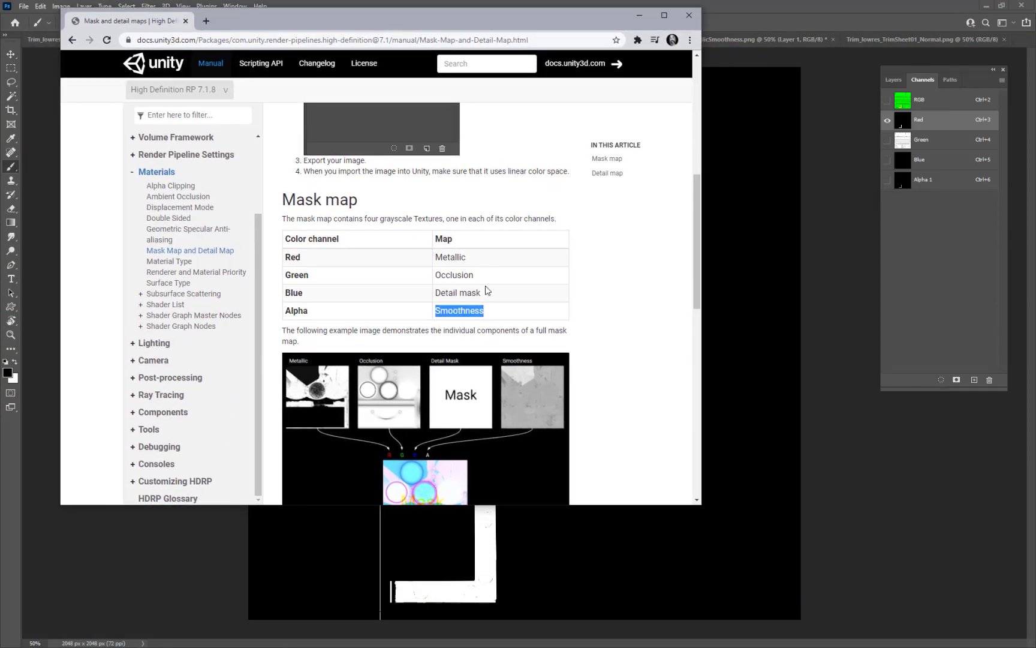
{"action": "key", "text": "alt+Tab"}
Inspect the mask map's Green, Blue and Alpha 1 channels one by one, ending on the RGB composite
{"action": "left_click", "coordinate": [924, 141]}
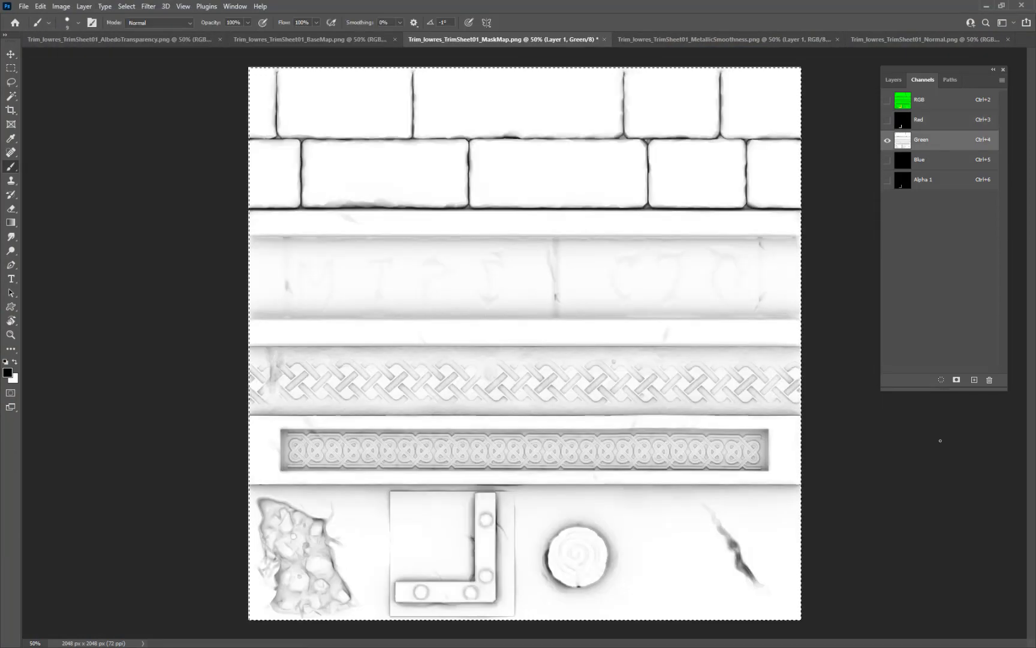
{"action": "left_click", "coordinate": [932, 159]}
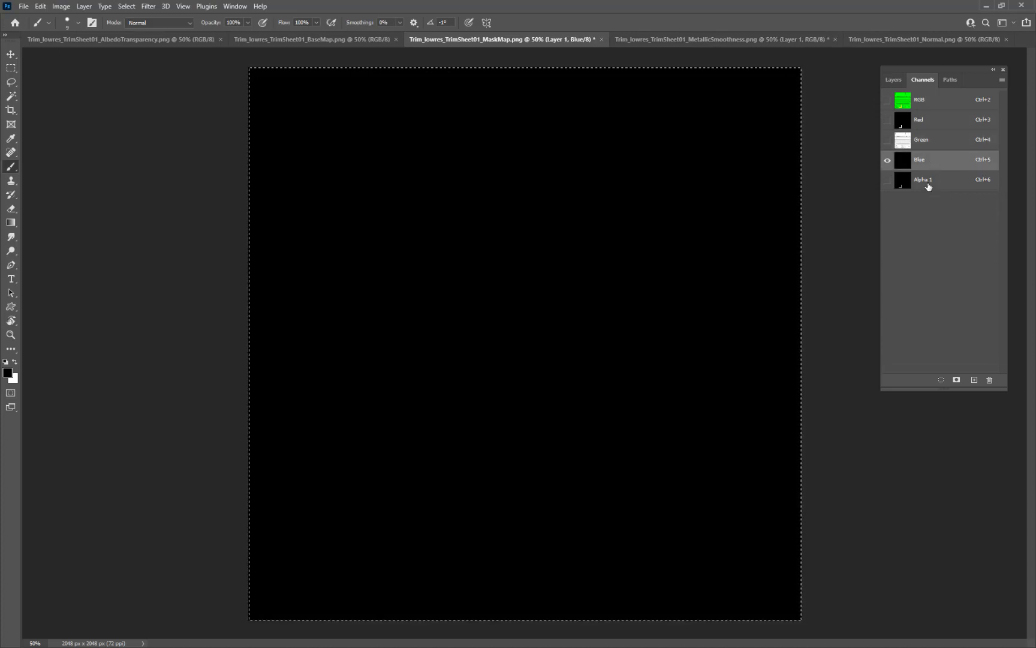
{"action": "left_click", "coordinate": [927, 183]}
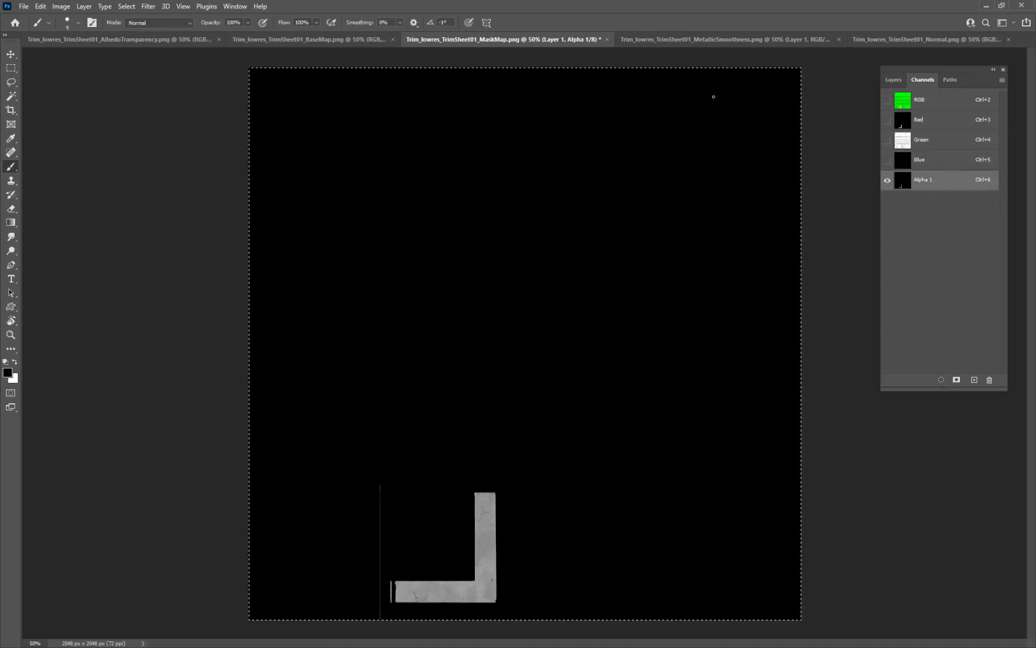
{"action": "left_click", "coordinate": [935, 102]}
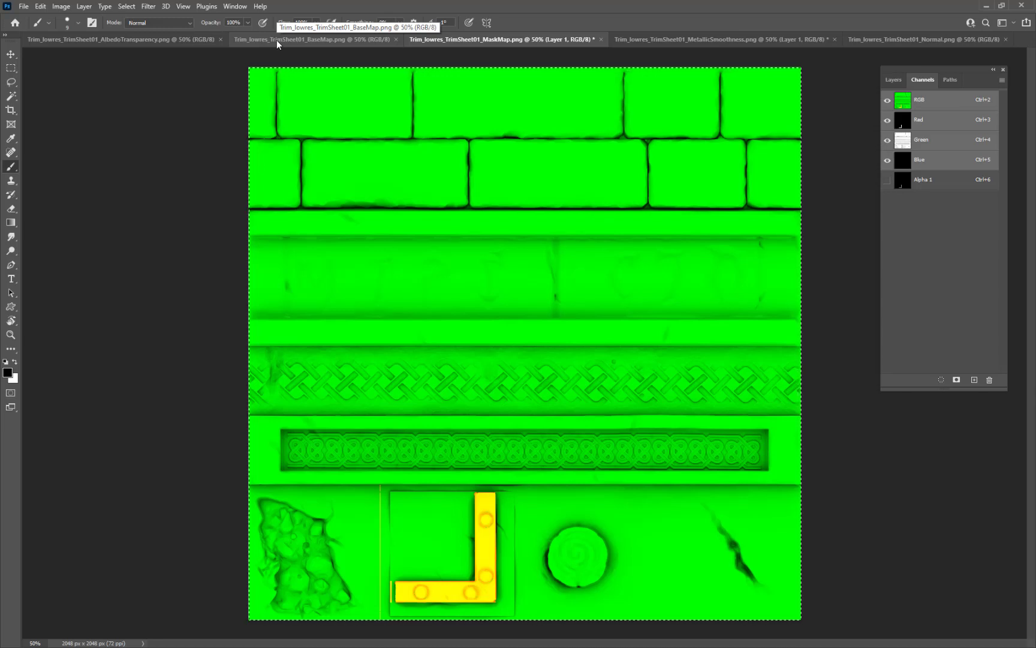
Inspect the normal map's Red, Green and Blue channels individually, ending on the RGB composite
{"action": "left_click", "coordinate": [877, 39]}
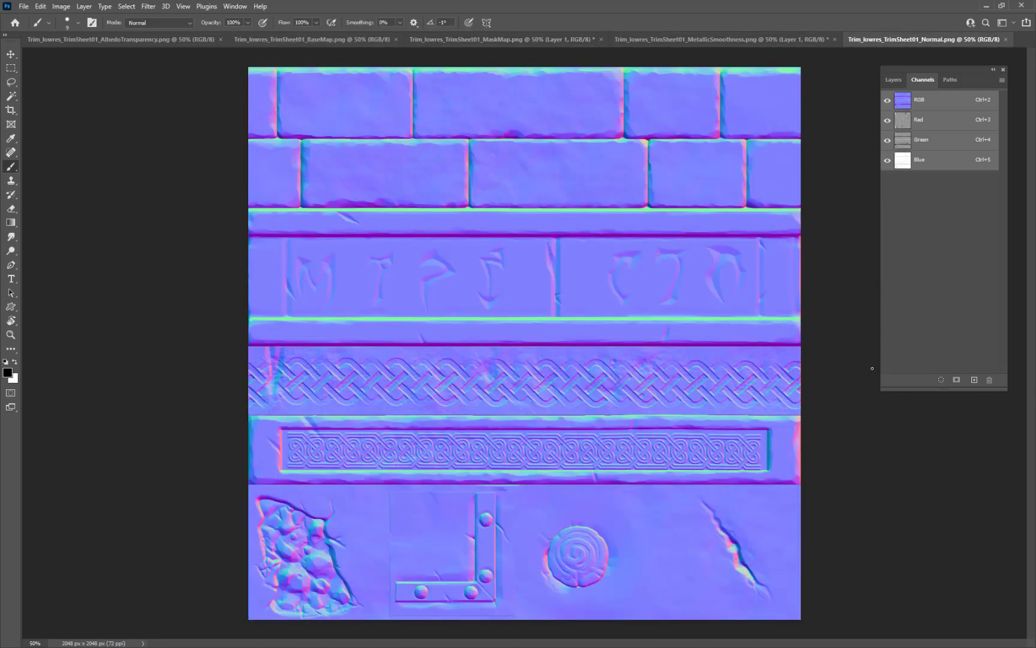
{"action": "left_click", "coordinate": [930, 121]}
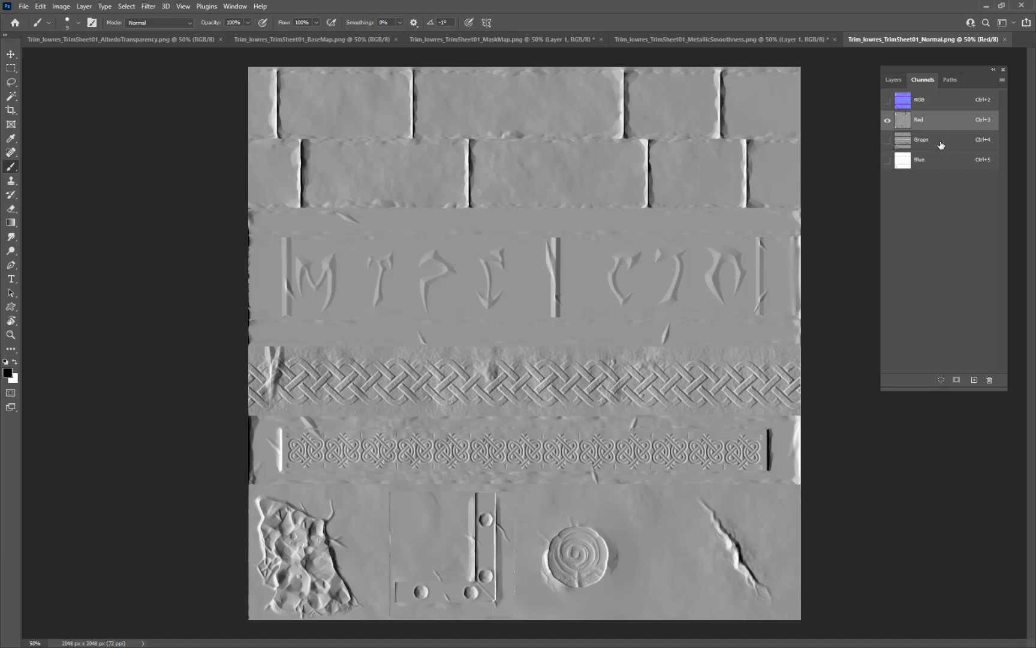
{"action": "left_click", "coordinate": [939, 140]}
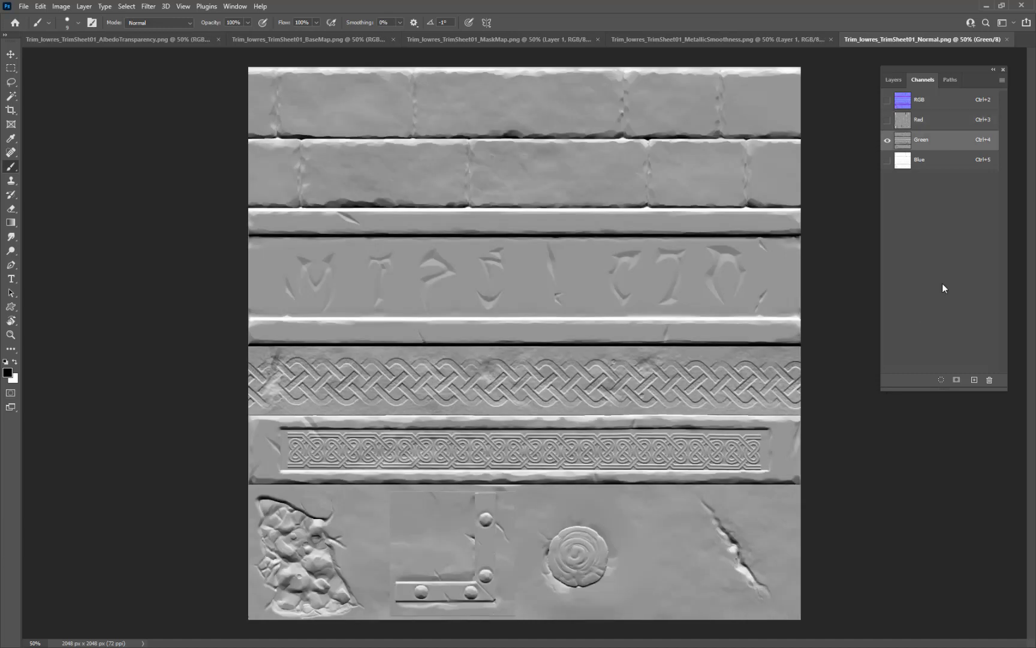
{"action": "left_click", "coordinate": [939, 159]}
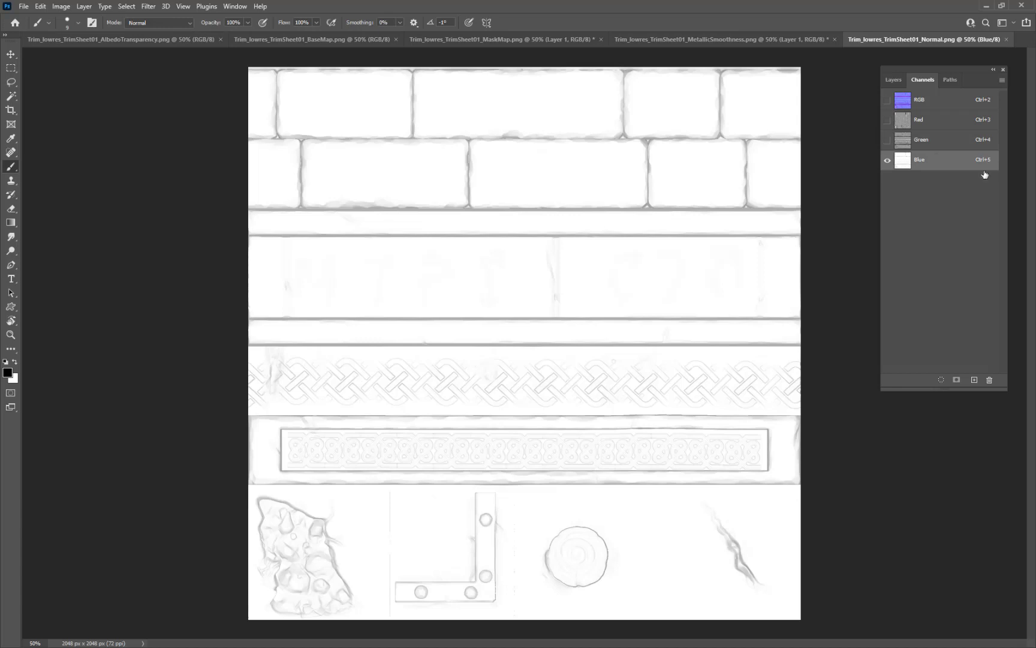
{"action": "left_click", "coordinate": [949, 99]}
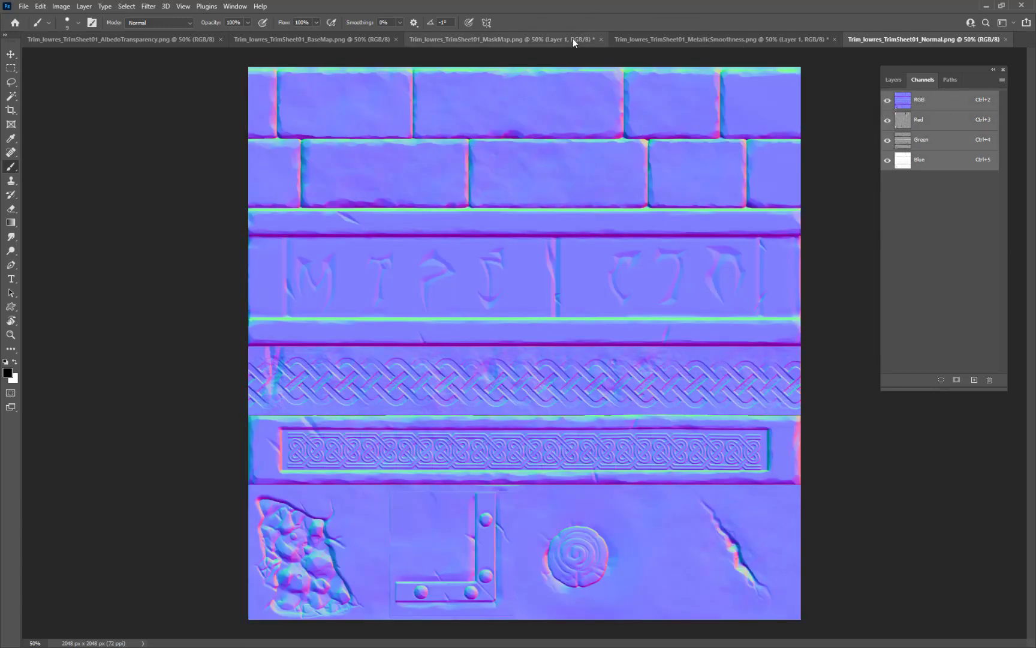
Compare the BaseMap, MaskMap and MetallicSmoothness images by viewing each open document
{"action": "left_click", "coordinate": [273, 38]}
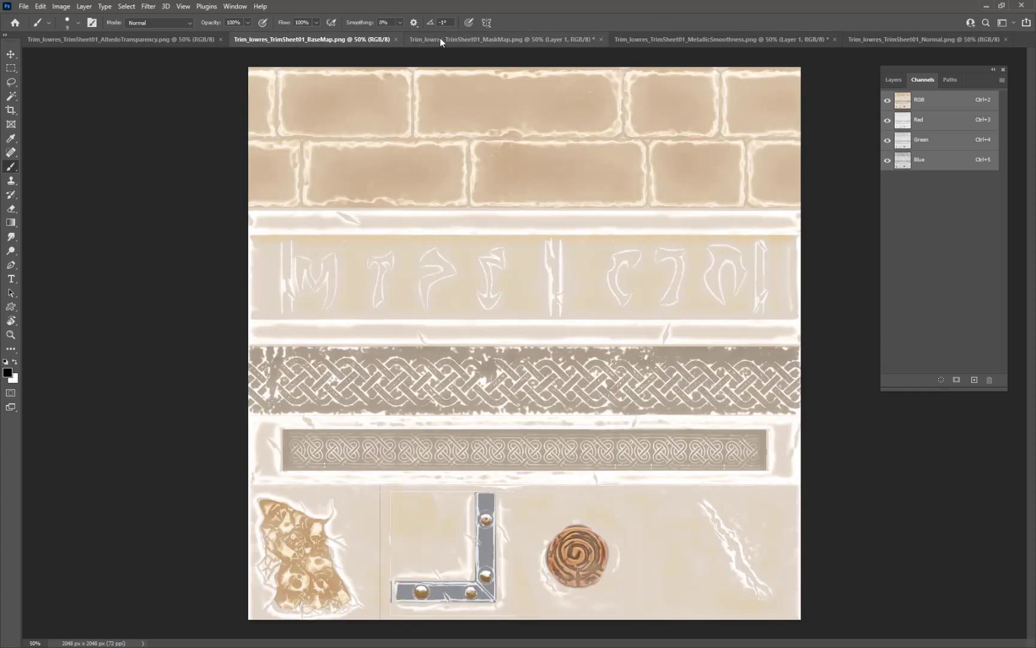
{"action": "left_click", "coordinate": [420, 39]}
{"action": "left_click", "coordinate": [342, 39]}
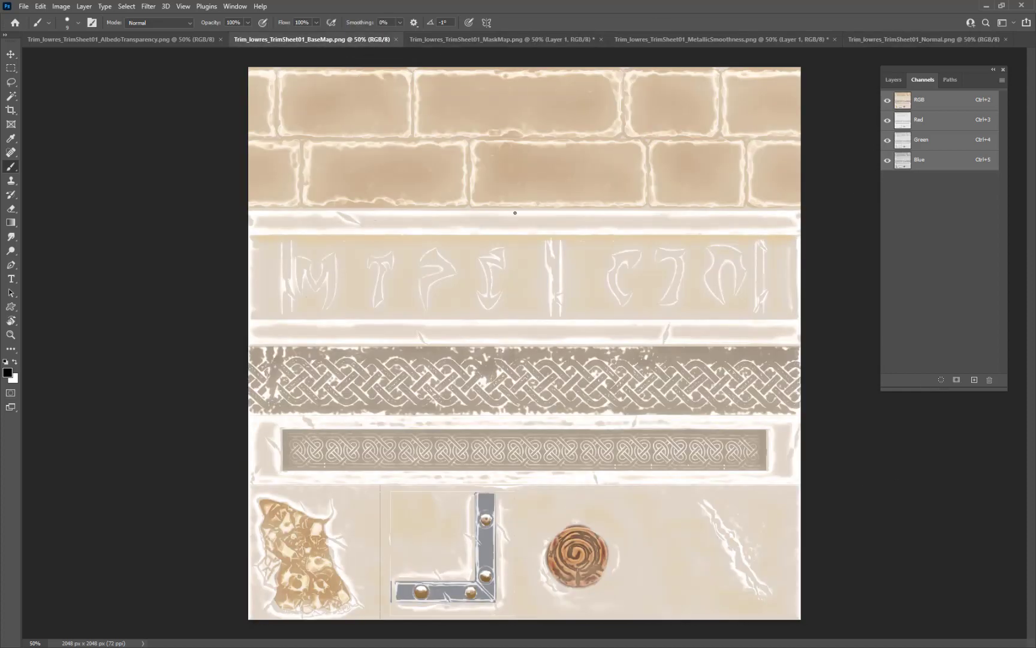
{"action": "left_click", "coordinate": [495, 39]}
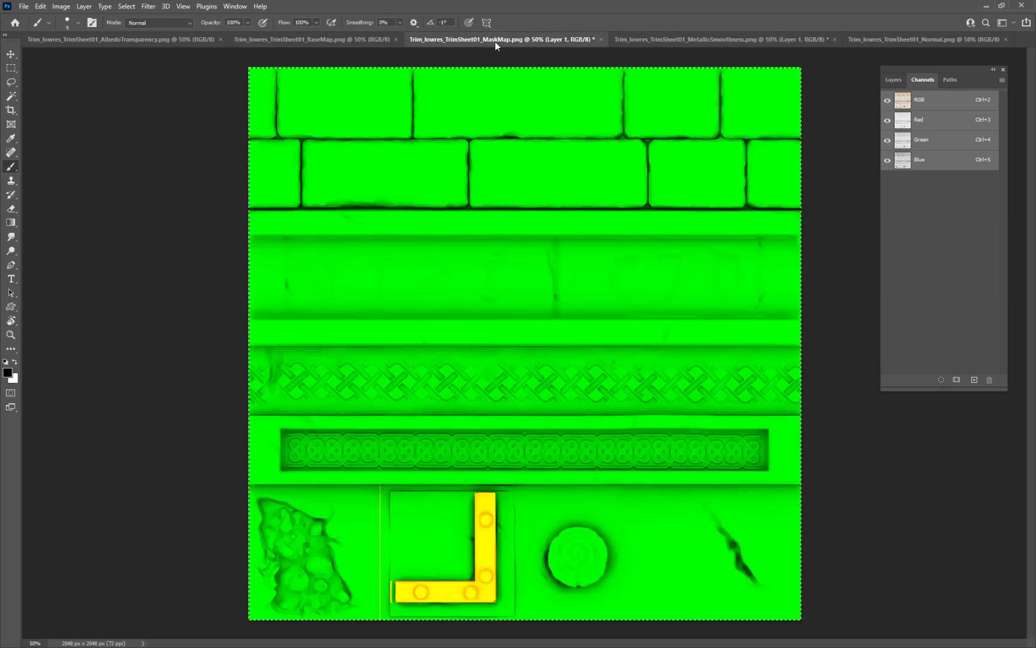
{"action": "left_click", "coordinate": [648, 39]}
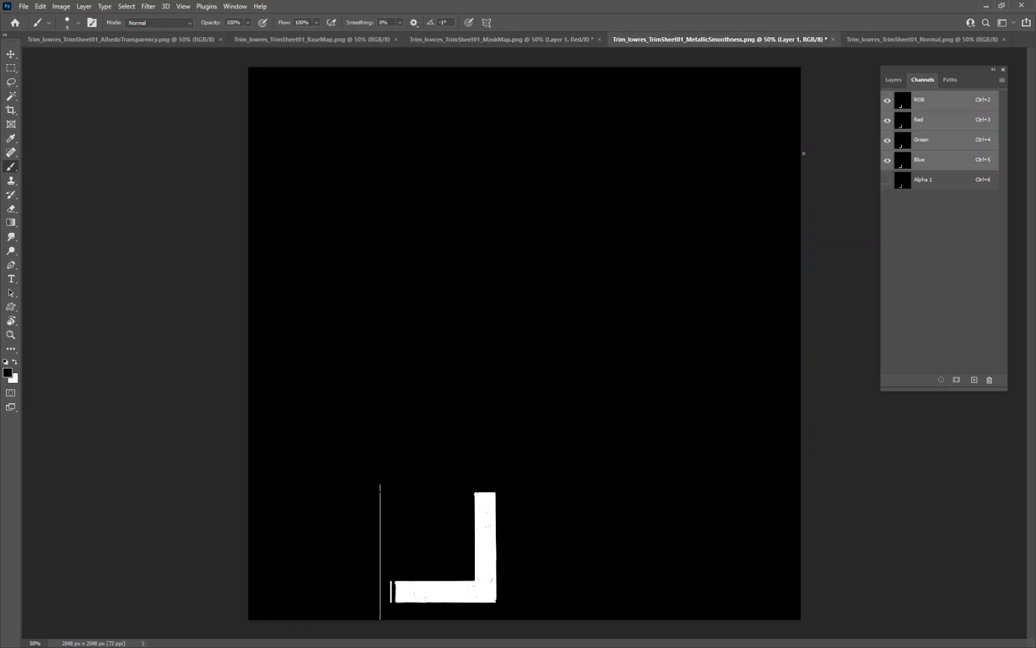
Close the MetallicSmoothness image and switch back to Substance Painter
{"action": "left_click", "coordinate": [833, 39]}
{"action": "left_click", "coordinate": [515, 240]}
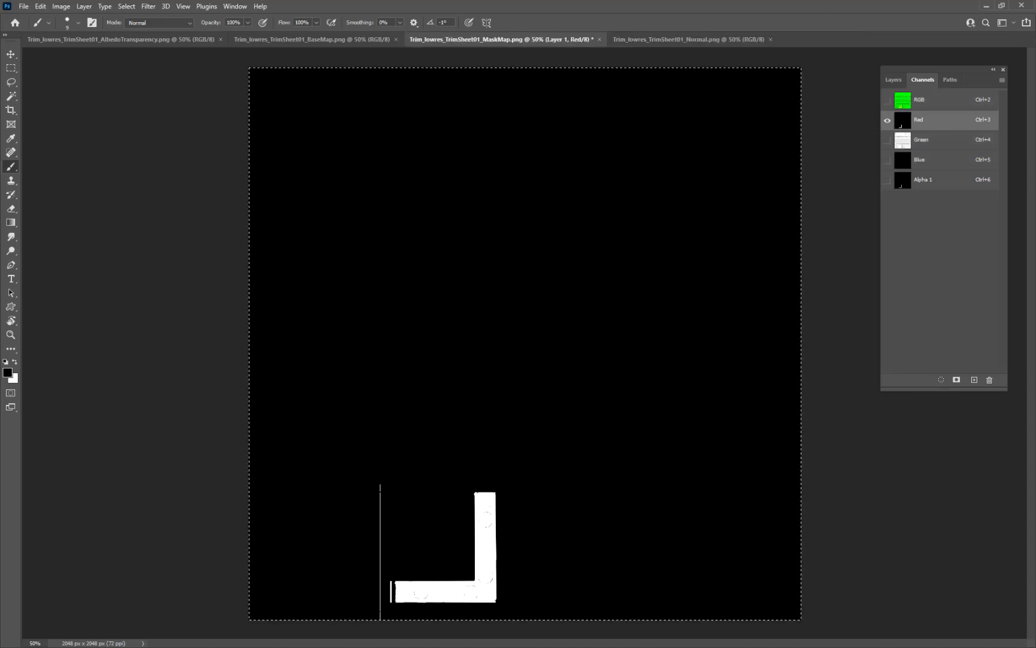
{"action": "key", "text": "alt+Tab"}
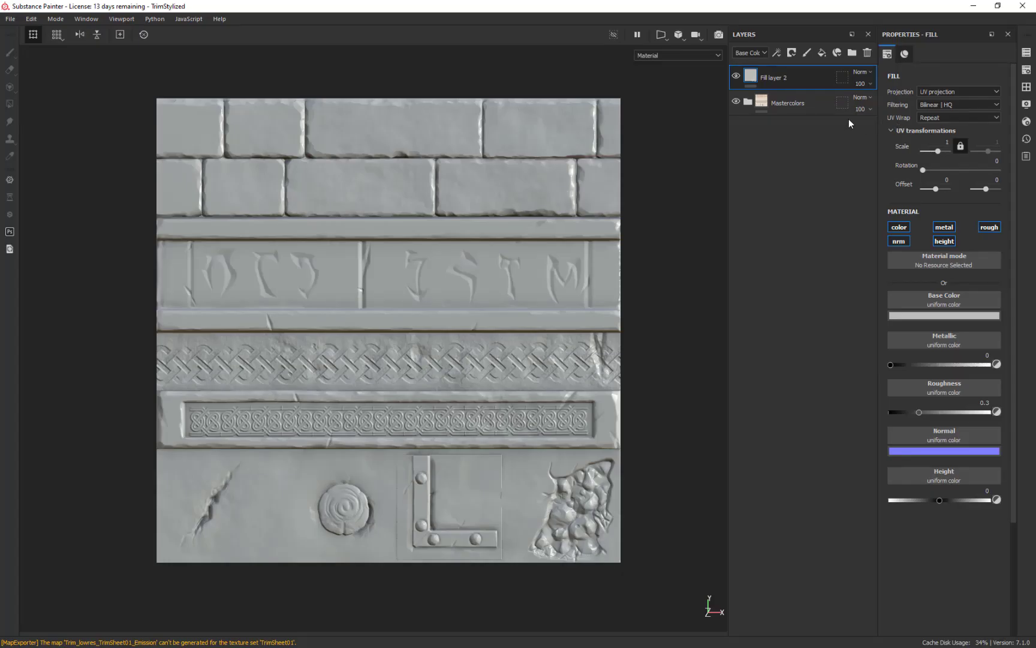